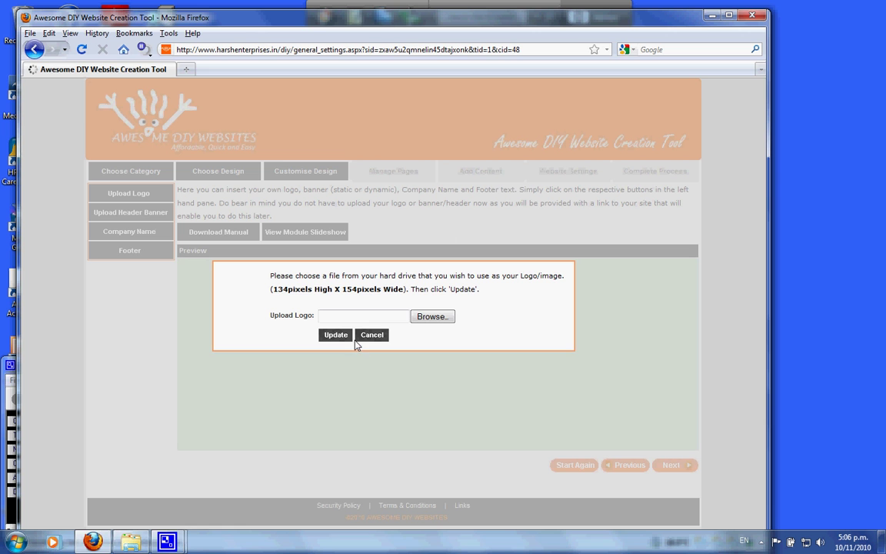
Upload the Life Coaching logo from D:\Awesome Test Files and apply it to the site
left_click(439, 320)
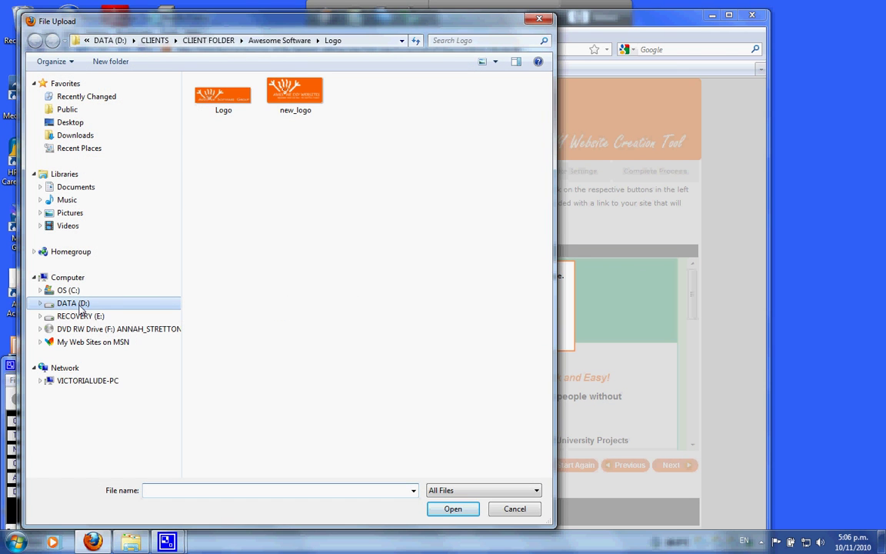
left_click(73, 303)
double_click(237, 163)
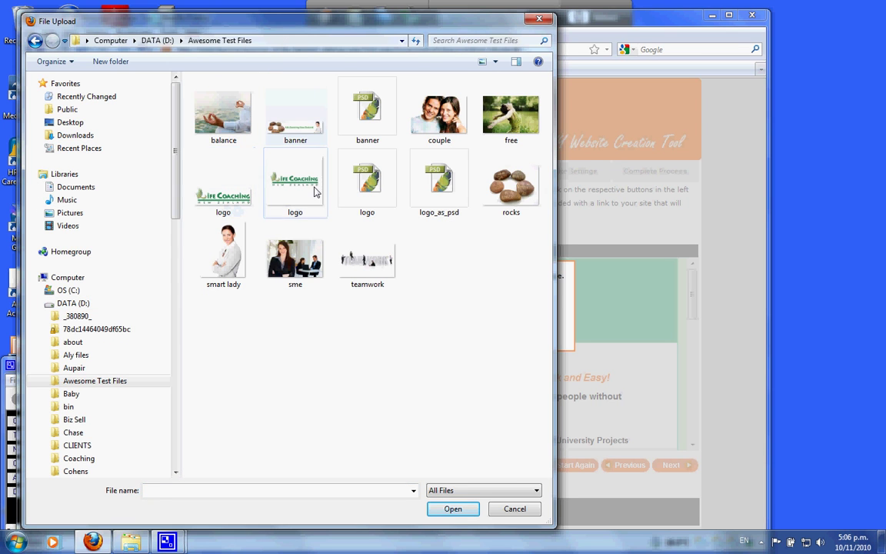
left_click(310, 188)
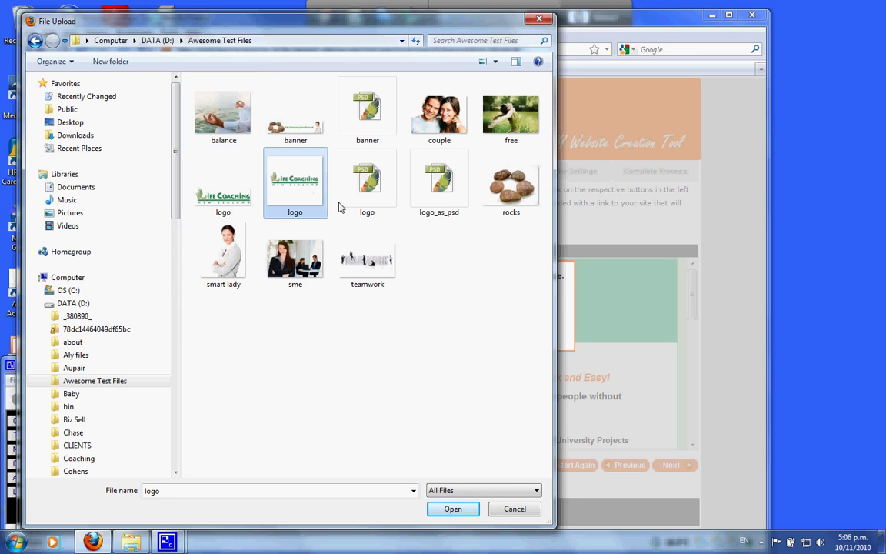
left_click(452, 510)
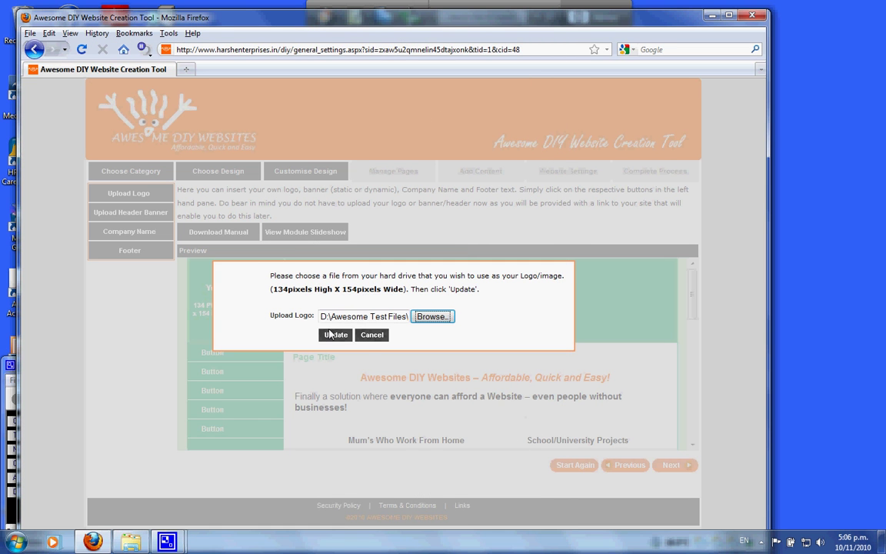
left_click(336, 337)
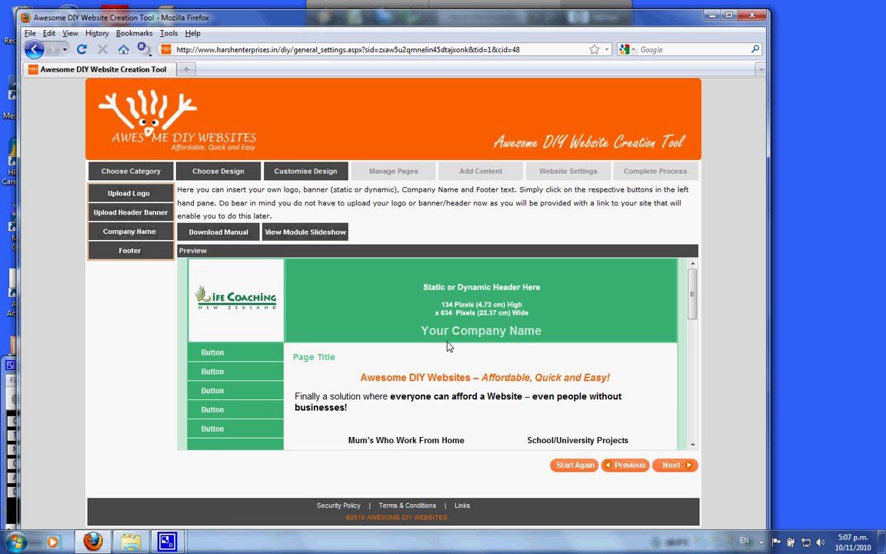
Upload the rocks-and-businesswoman header banner image and apply it to the site
left_click(561, 290)
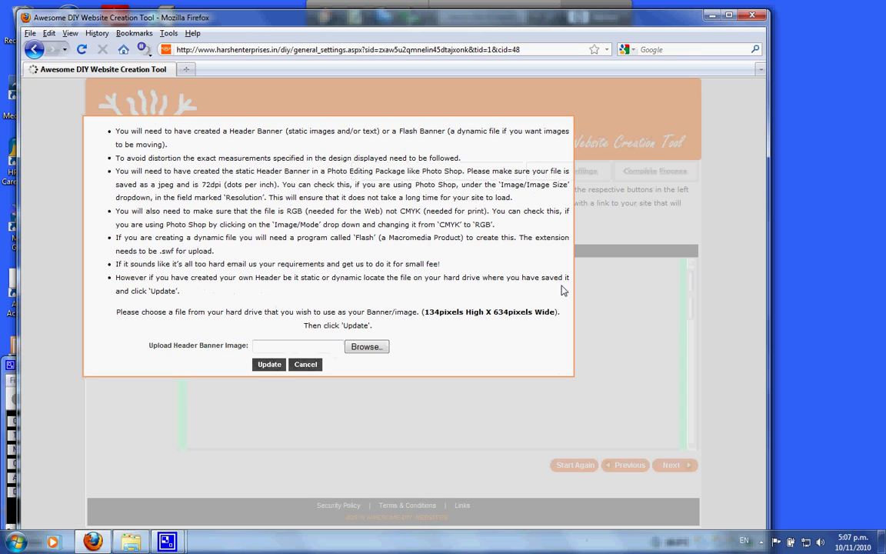
left_click(359, 350)
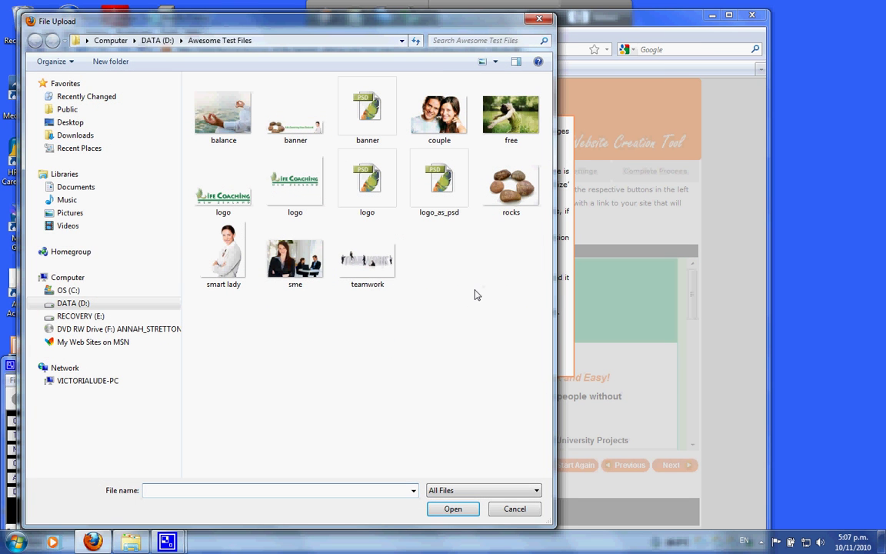
left_click(317, 139)
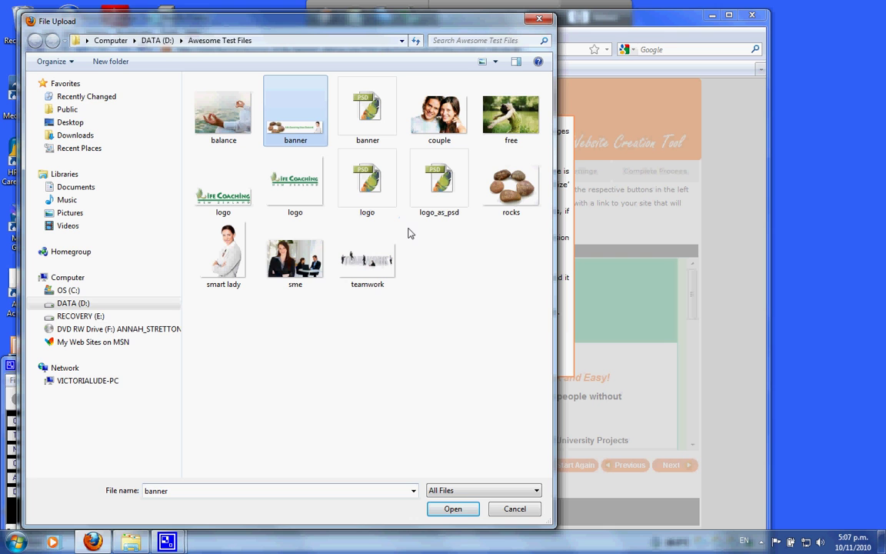
left_click(454, 509)
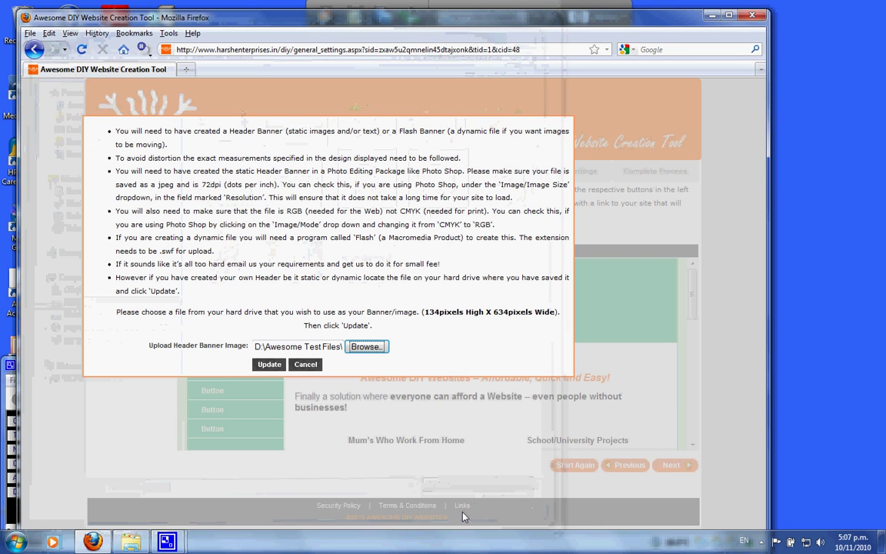
left_click(271, 365)
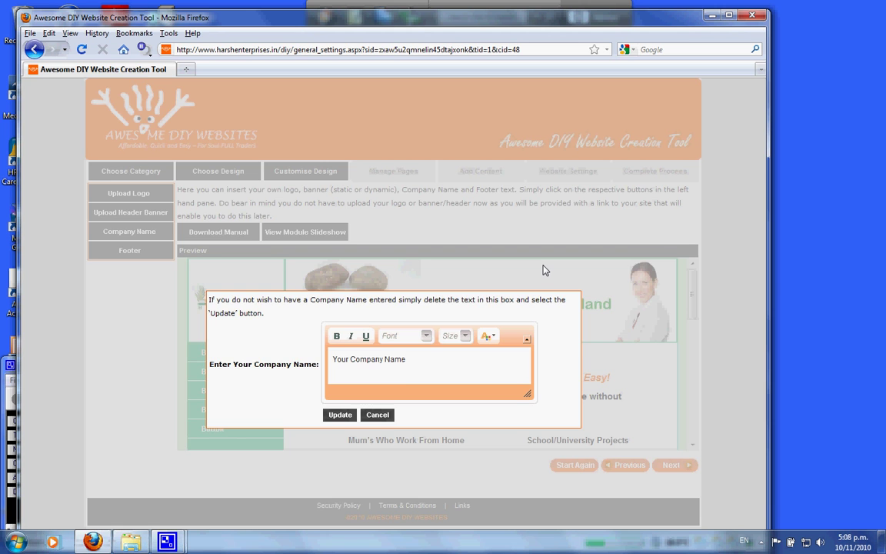
Replace the placeholder company name with 'Get your Awesome Coaching Here'
left_click_drag(414, 360, 332, 362)
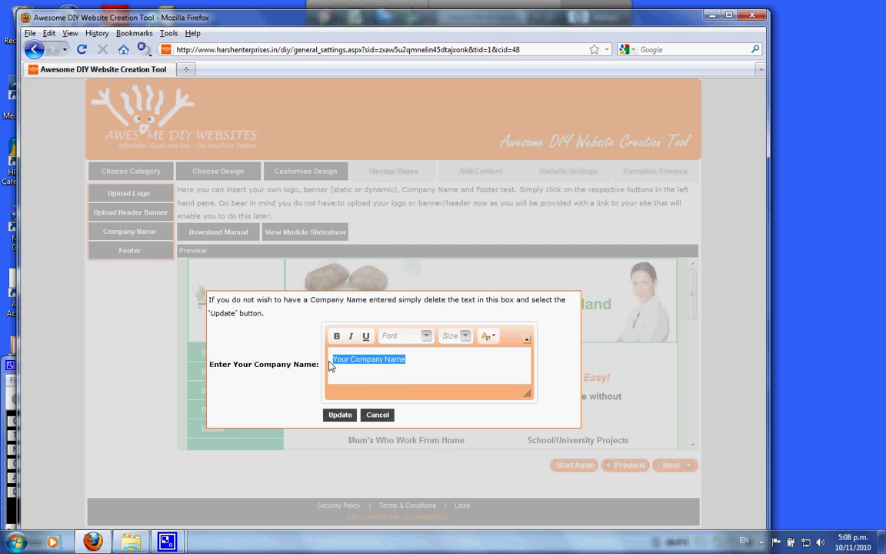
type("GE")
key("BackSpace")
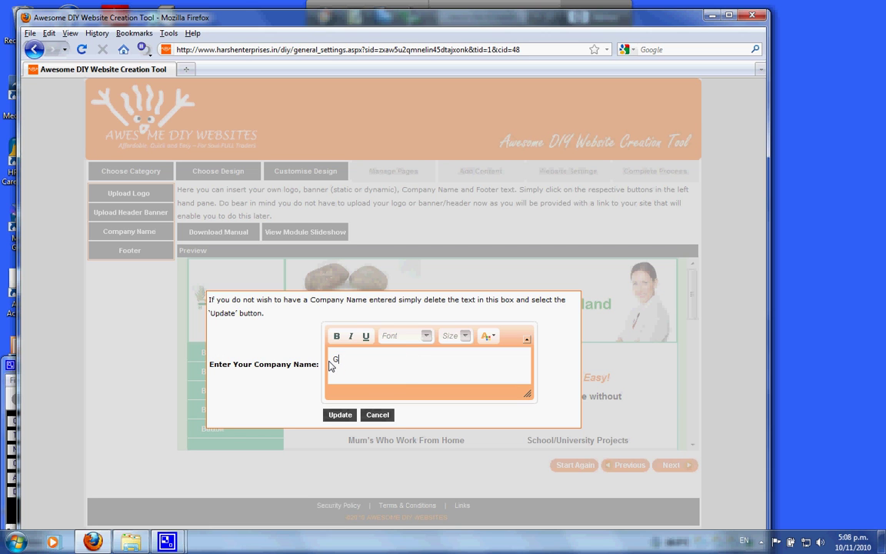
type("et your Awesome Coaching Here")
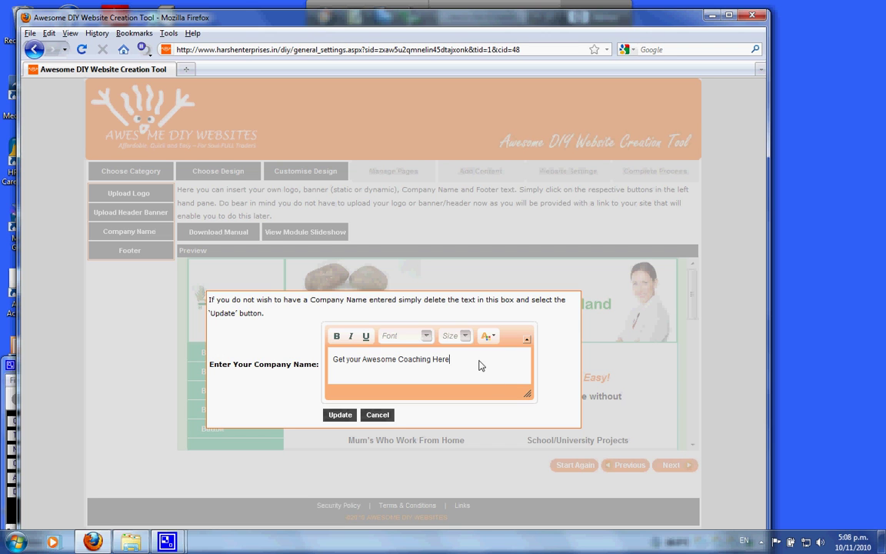
Format the company name as green 11-point Tahoma and save it
left_click_drag(478, 363, 298, 364)
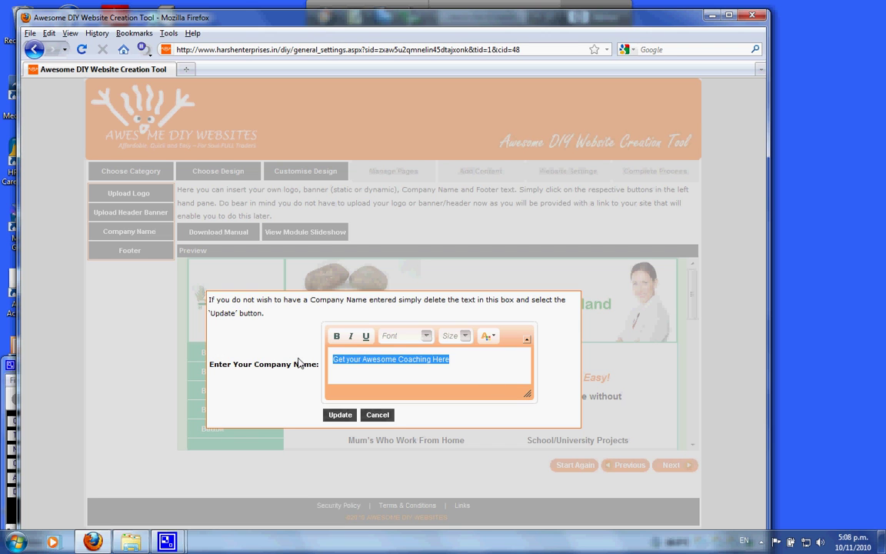
left_click(426, 337)
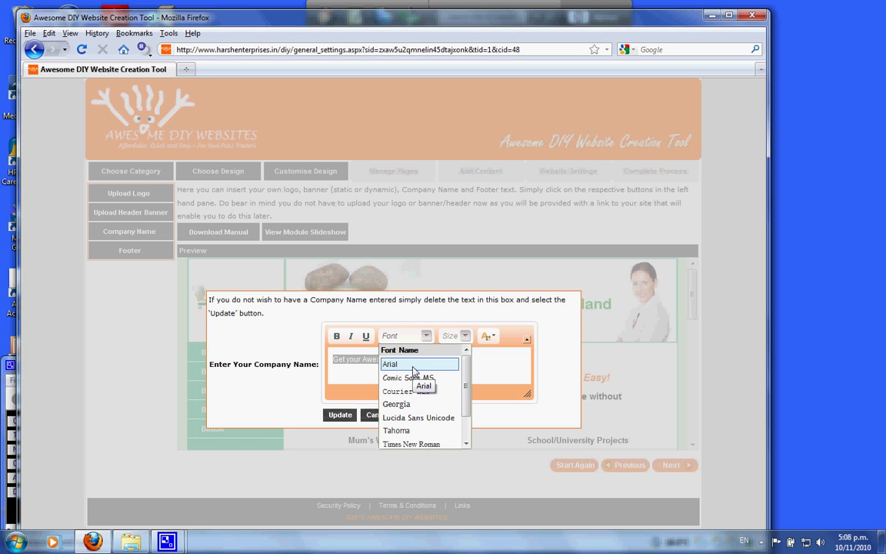
left_click(400, 430)
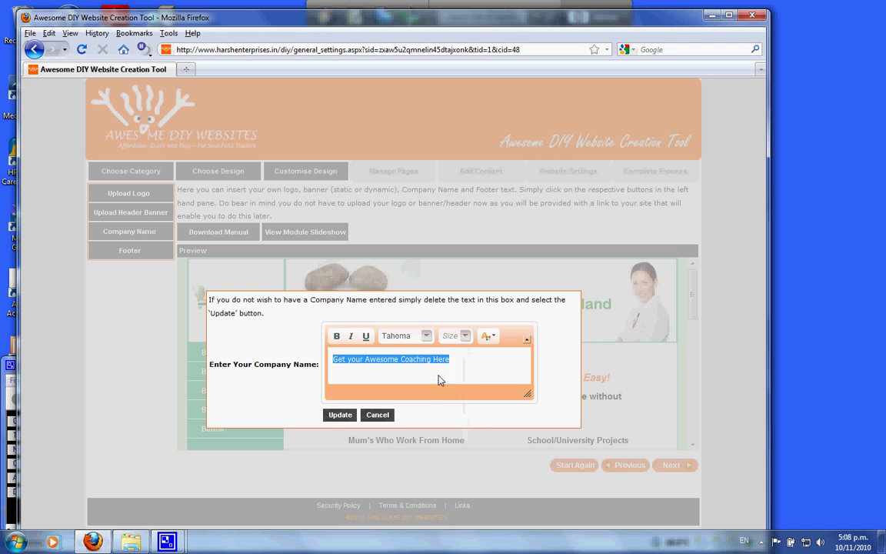
left_click(456, 340)
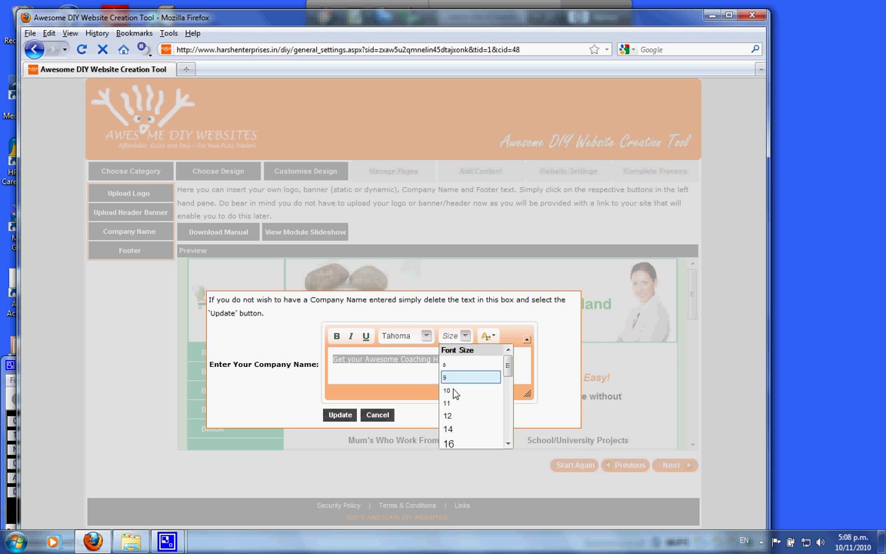
left_click(452, 391)
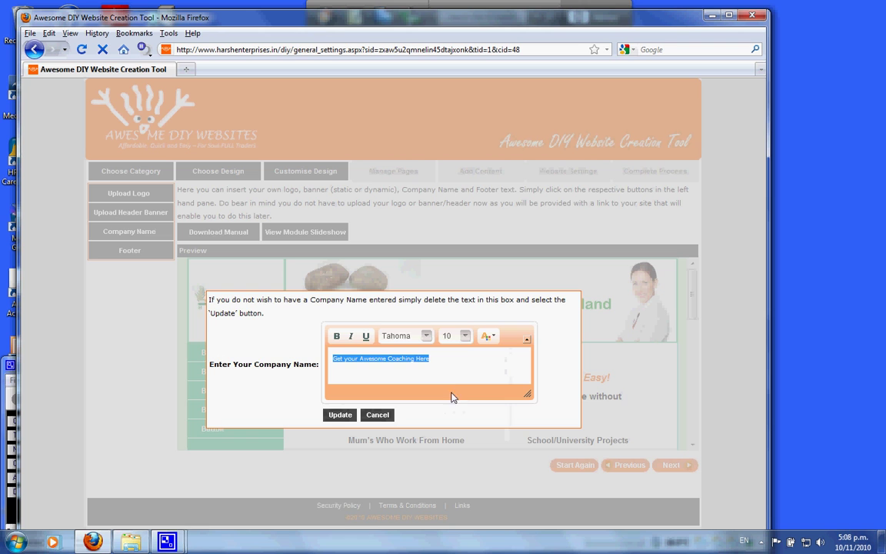
left_click(465, 336)
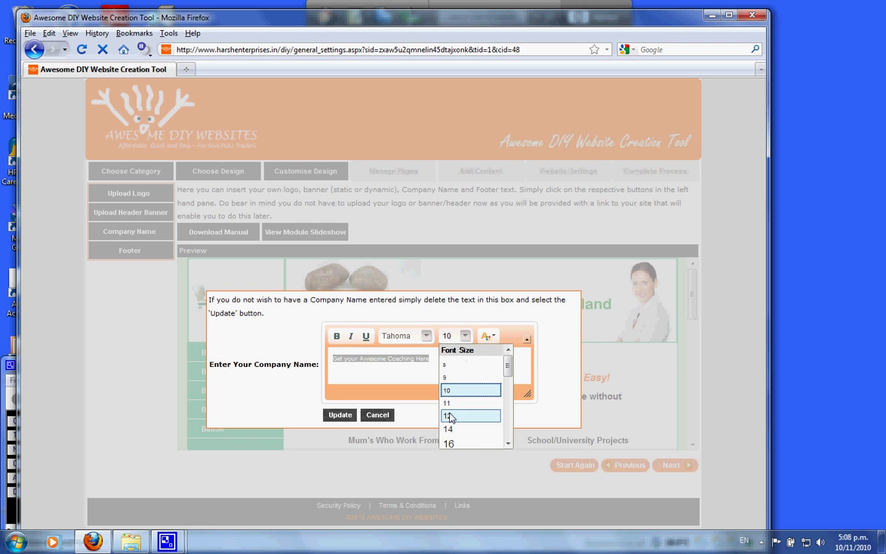
left_click(452, 404)
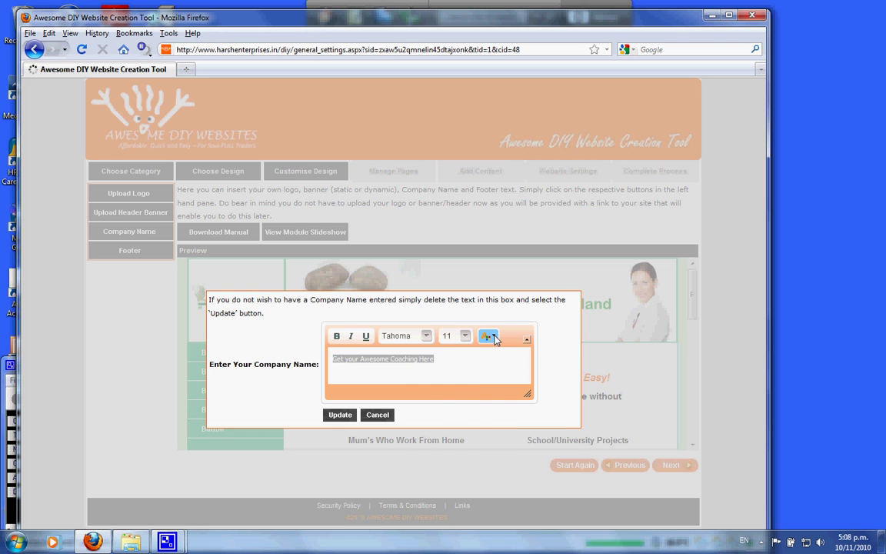
left_click(492, 337)
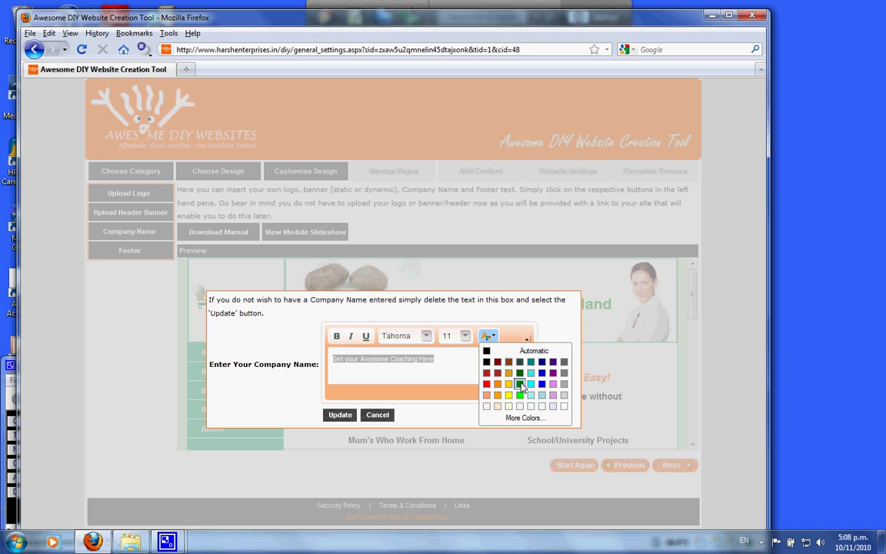
left_click(465, 343)
left_click(343, 415)
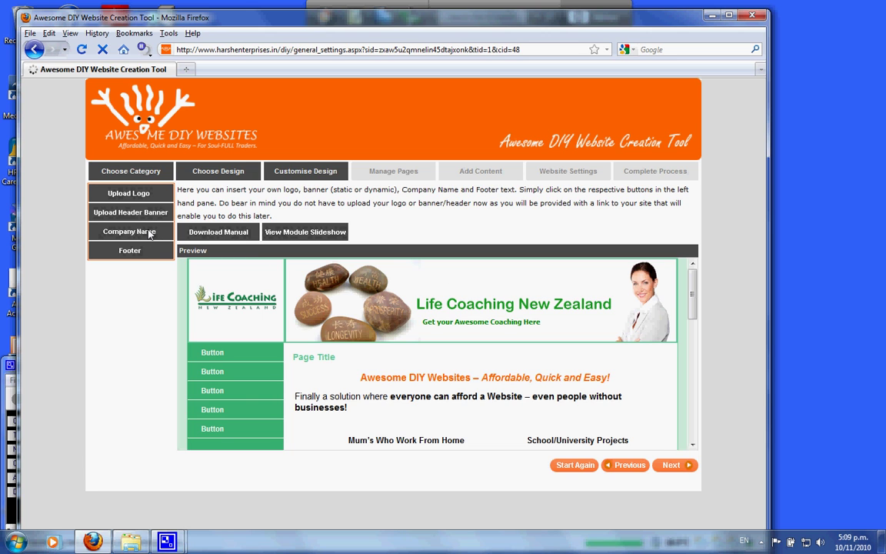
Delete all the company name text and save the empty company name
left_click(148, 232)
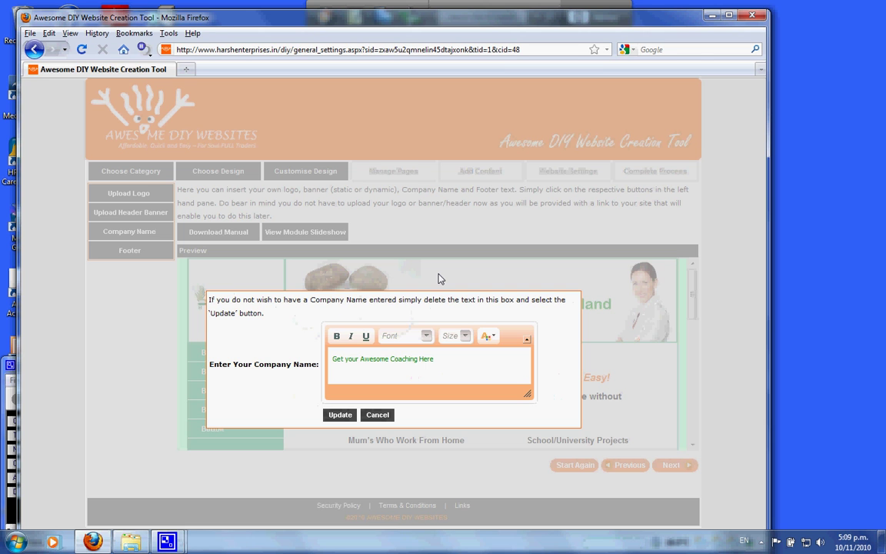
left_click_drag(436, 359, 333, 369)
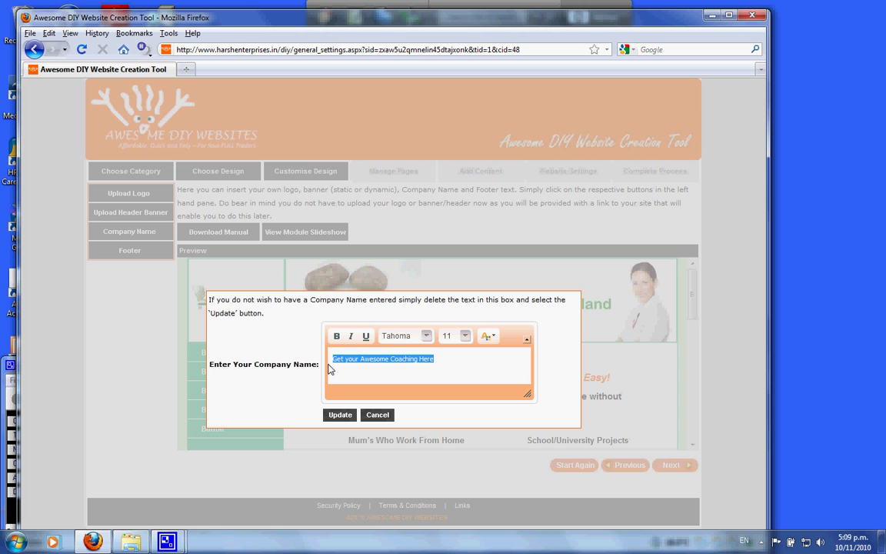
key("Delete")
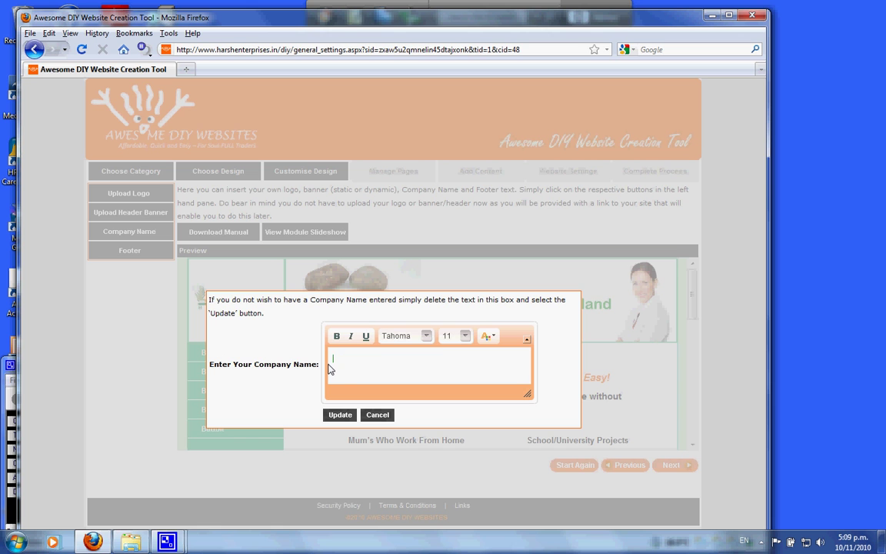
left_click(344, 415)
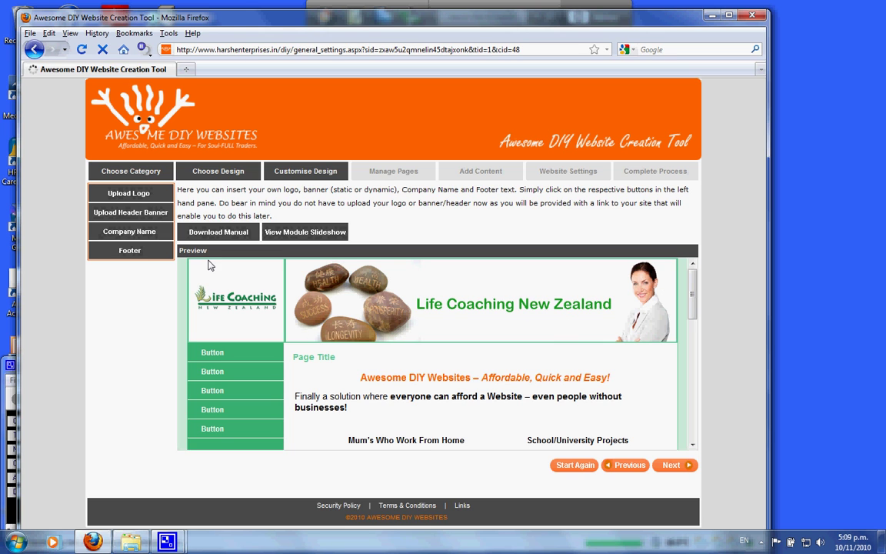
Enter the footer text 'All Footer Text will go here.'
left_click(130, 251)
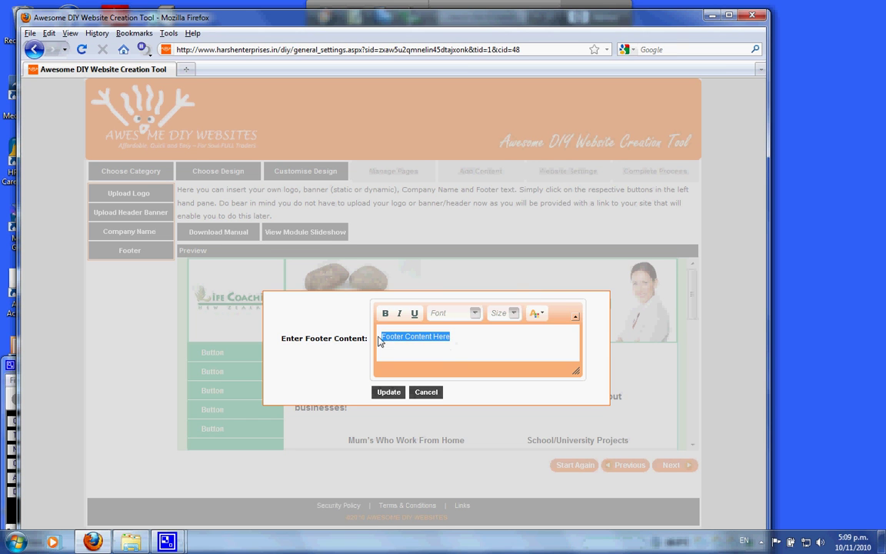
type("All Fo")
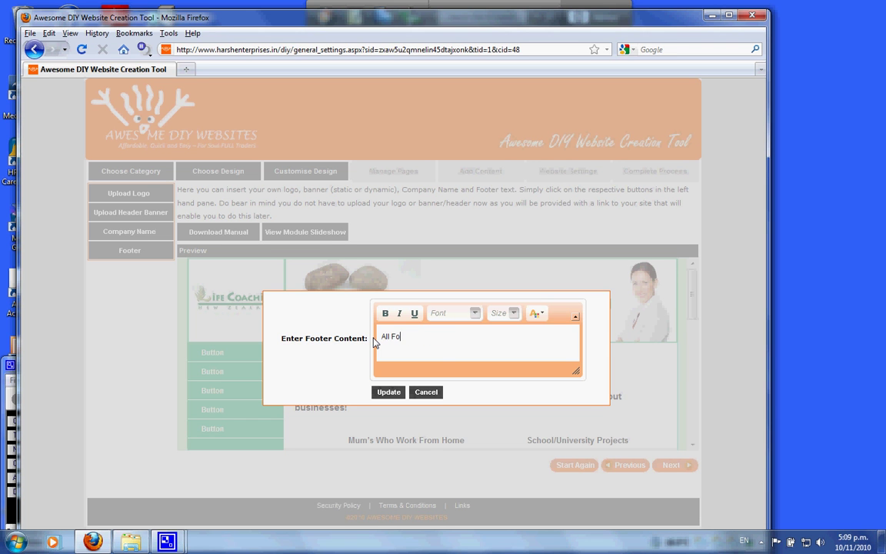
type("oter Text will go here.")
left_click_drag(472, 340, 380, 341)
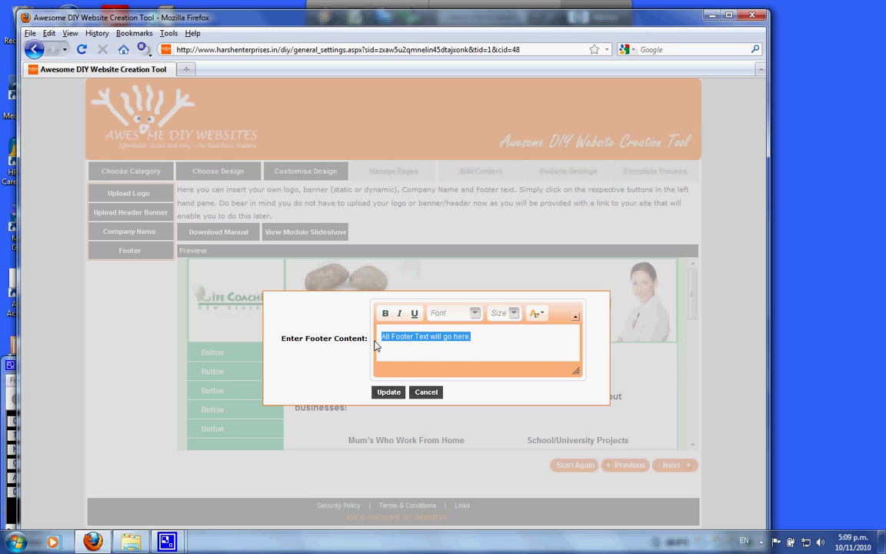
Style the footer text as bold, Azure, 10-point Tahoma and save it
left_click(472, 315)
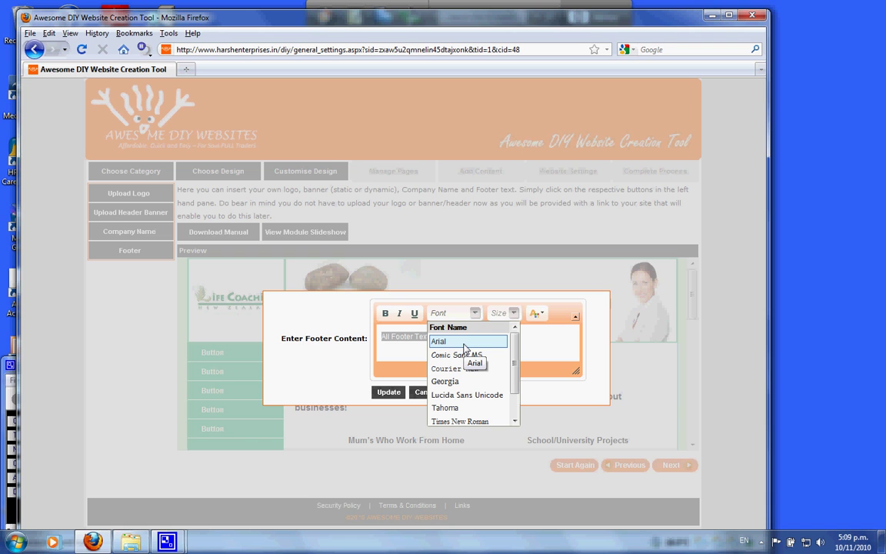
left_click(450, 408)
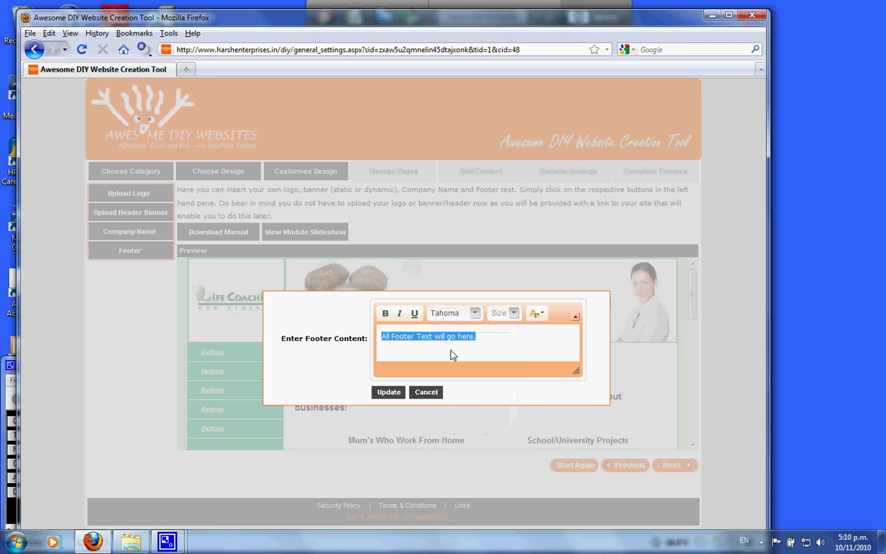
left_click(510, 314)
left_click(506, 367)
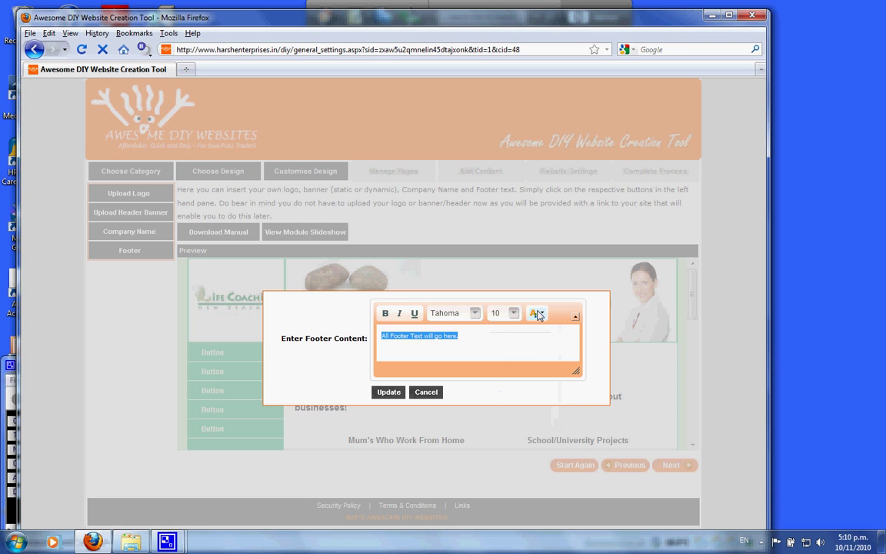
left_click(541, 315)
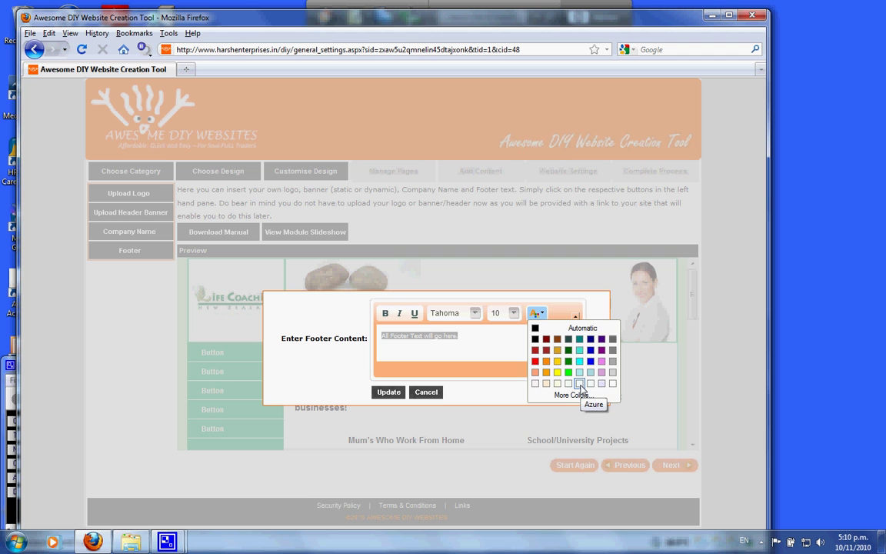
left_click(580, 383)
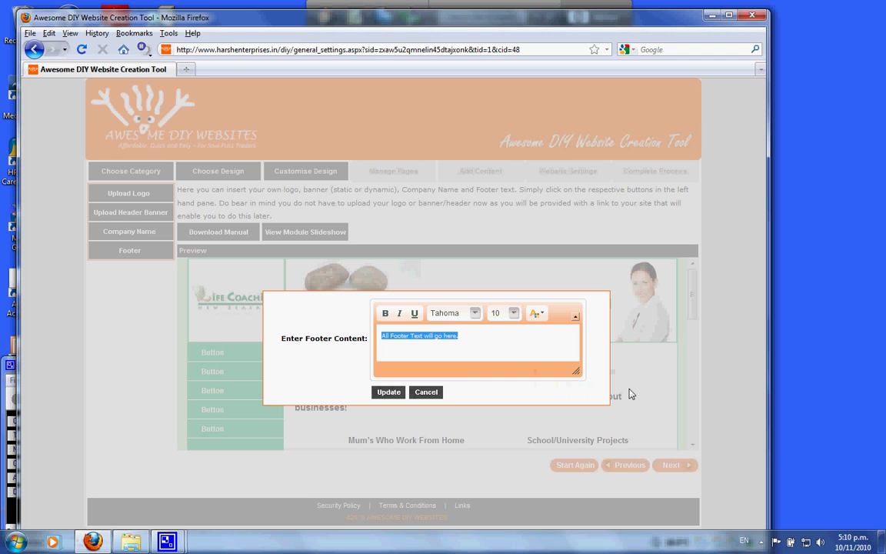
left_click(385, 313)
left_click(396, 396)
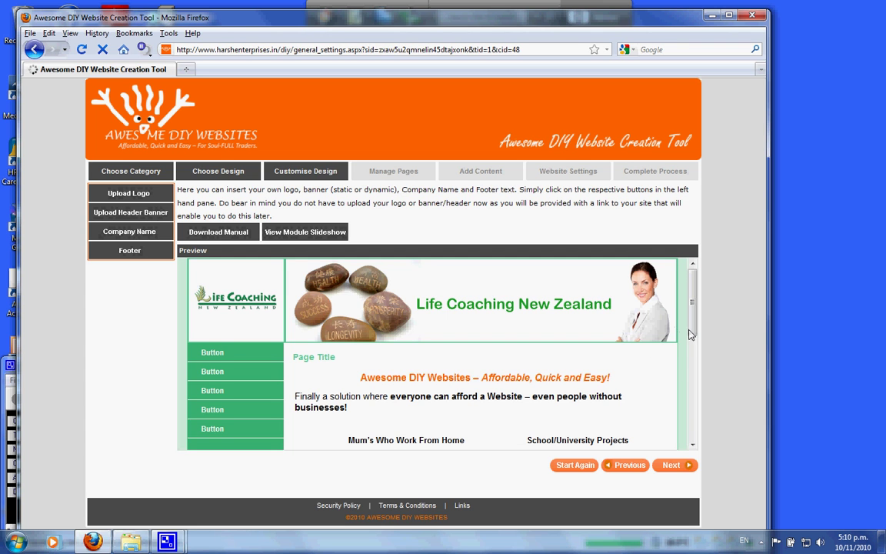
left_click_drag(690, 335, 682, 356)
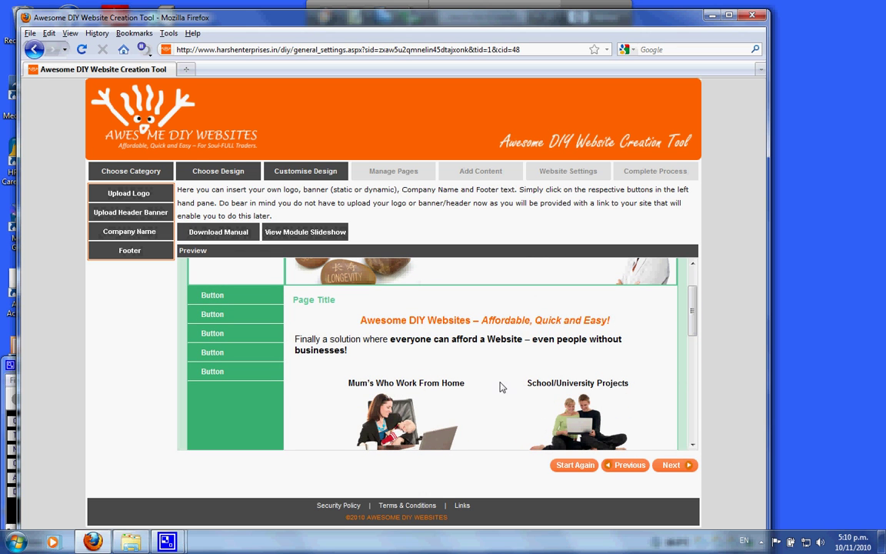